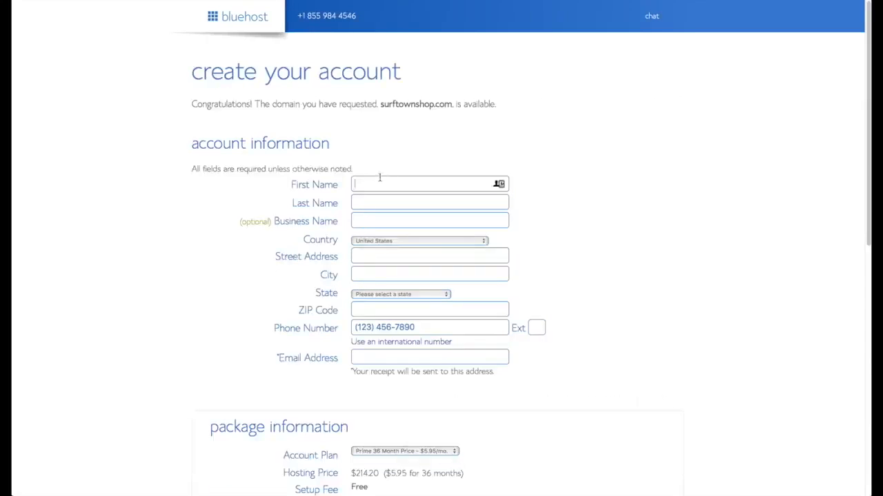
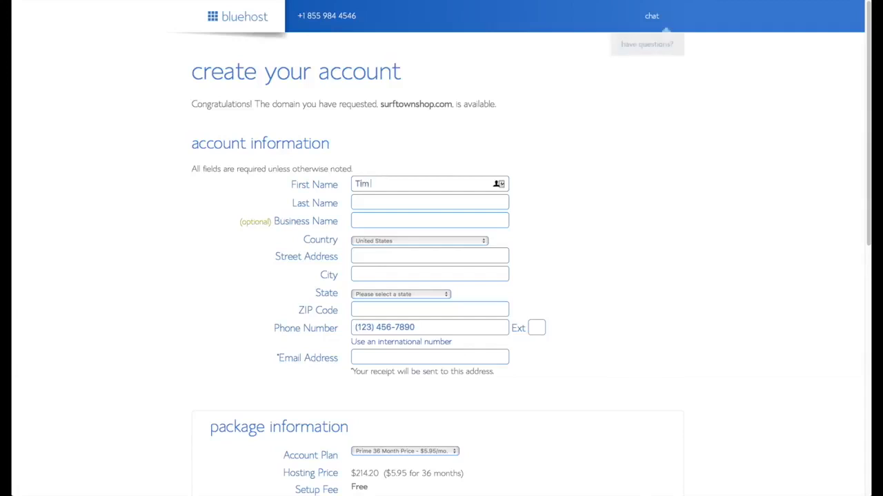
- Enter the account holder's first name, last name and contact e-mail address
key(Tab)
key(Tab)
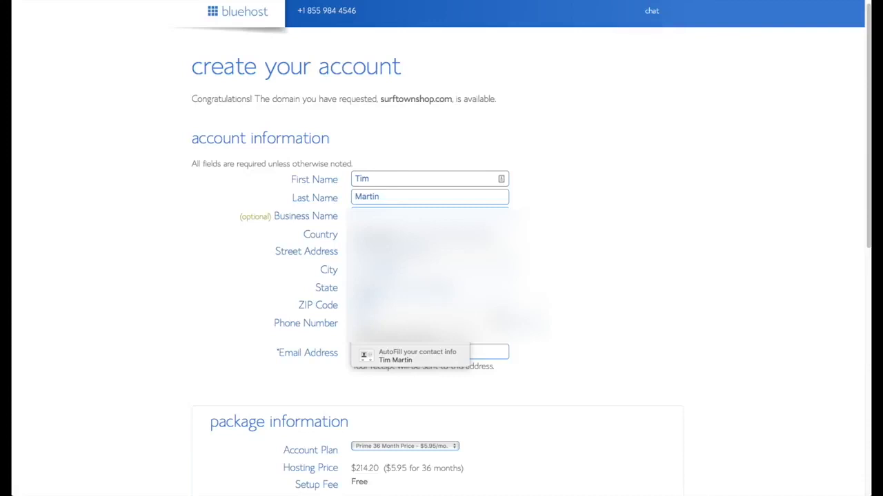
click(409, 353)
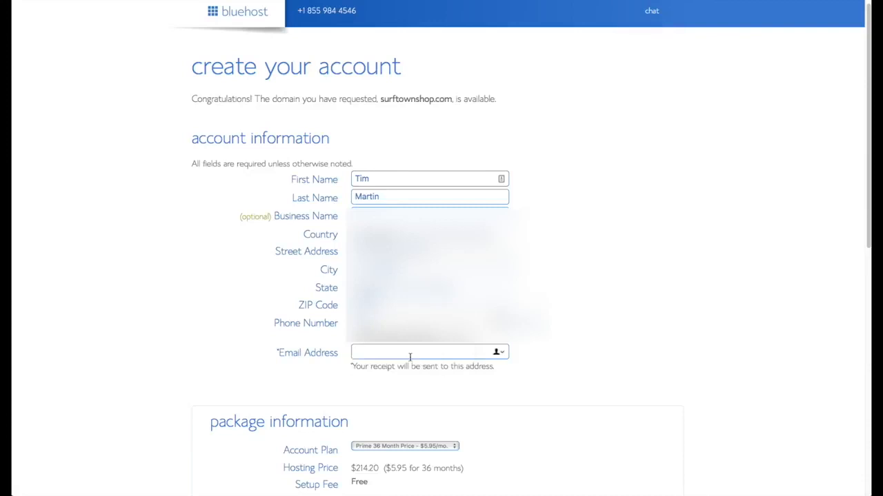
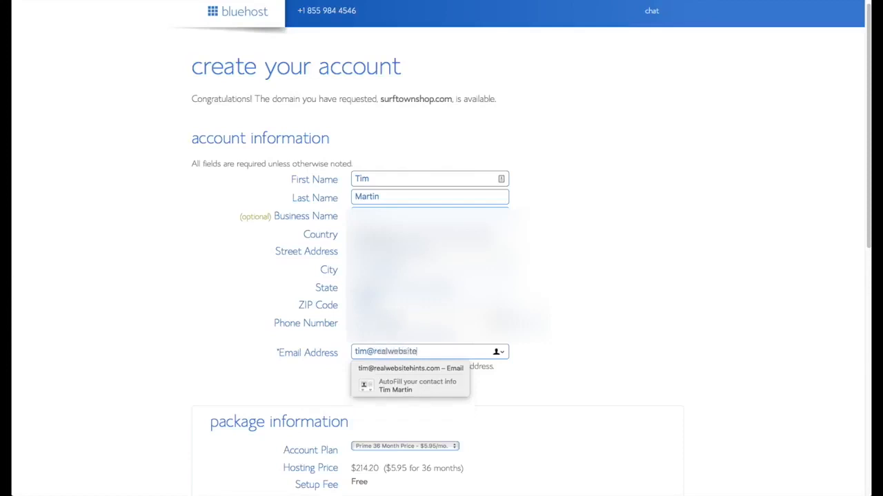
- Switch to the Prime 12 Month plan and fill in the credit card payment details
scroll(599, 384, down, 5)
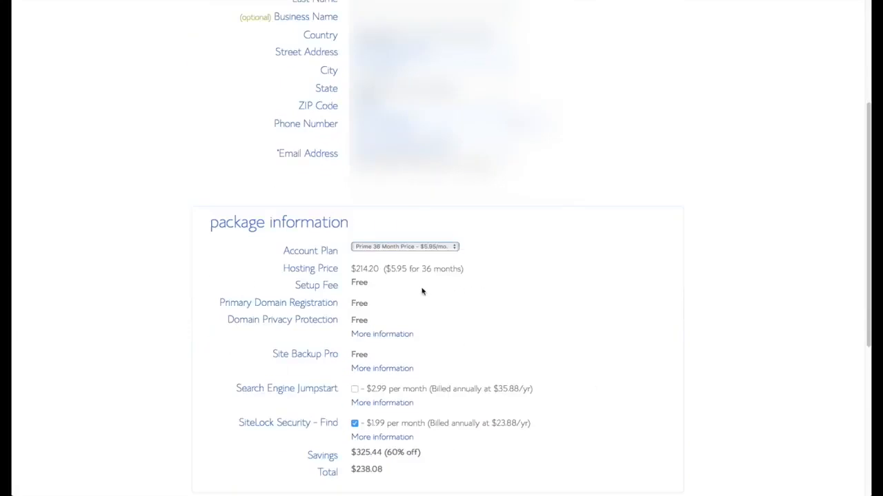
click(453, 249)
click(441, 230)
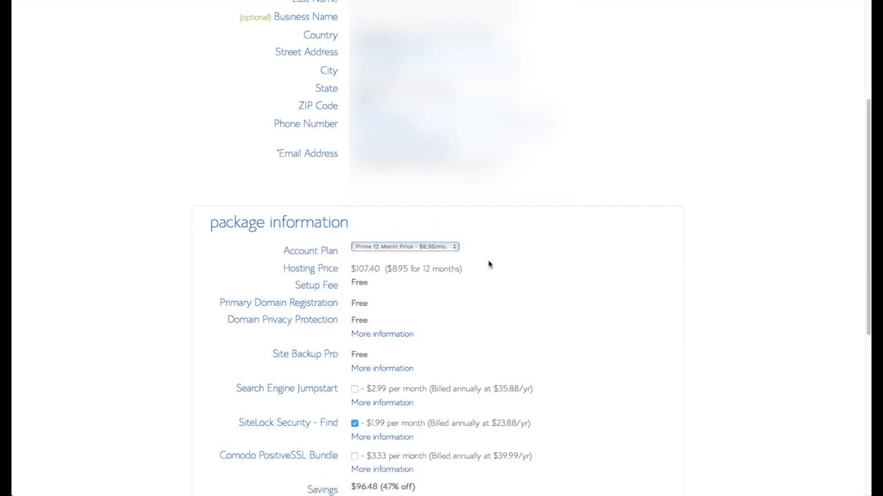
scroll(545, 294, down, 3)
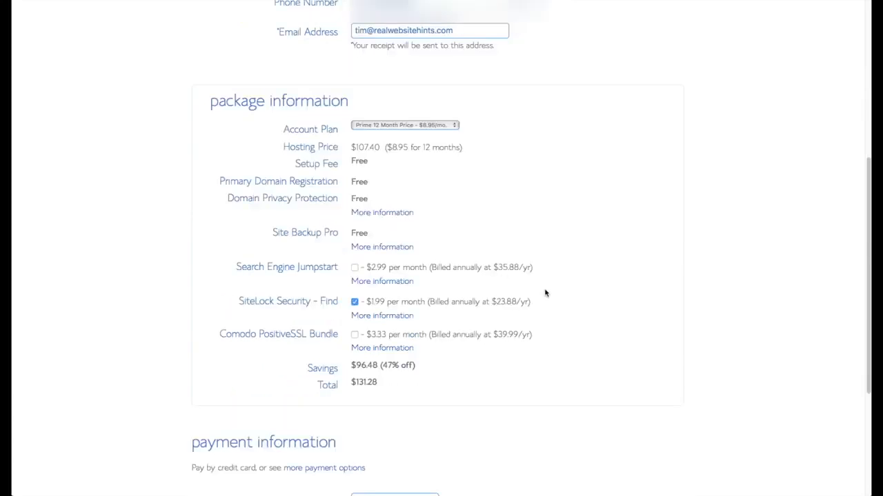
scroll(545, 307, down, 4)
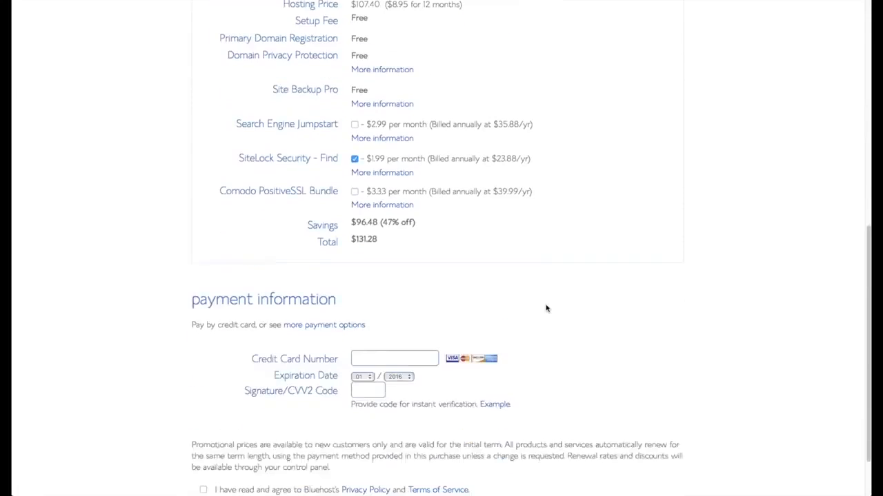
click(403, 334)
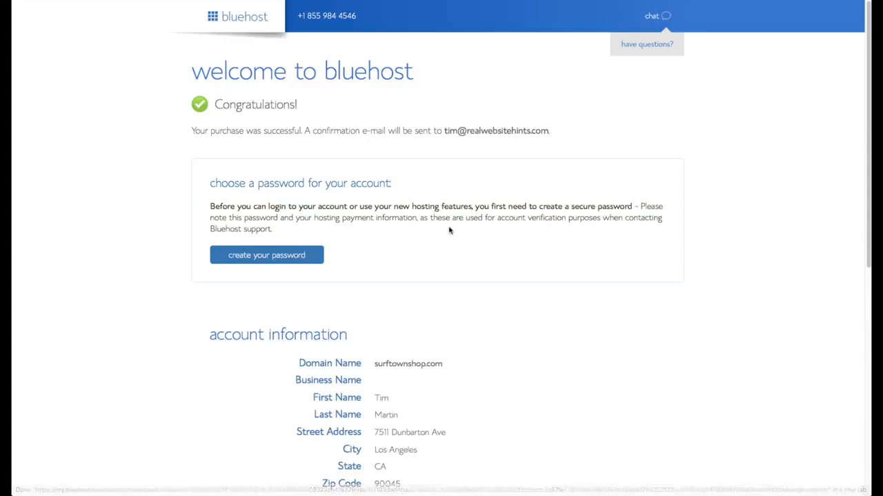
scroll(451, 231, down, 1)
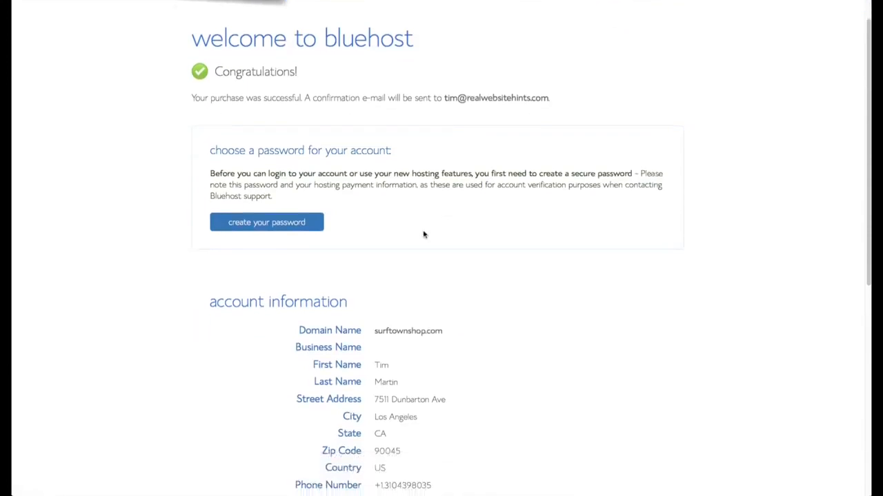
- Generate a LastPass password, confirm it, accept the terms and submit to create the account
click(288, 223)
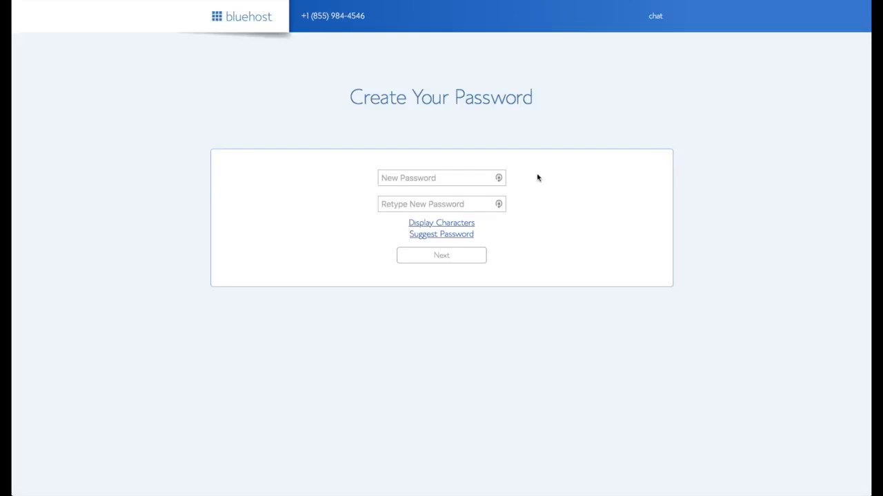
click(501, 178)
click(500, 178)
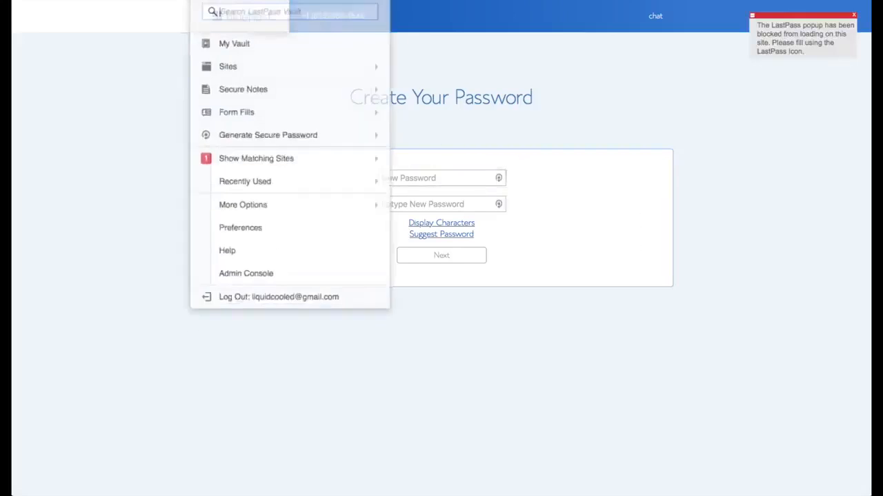
click(285, 118)
click(420, 203)
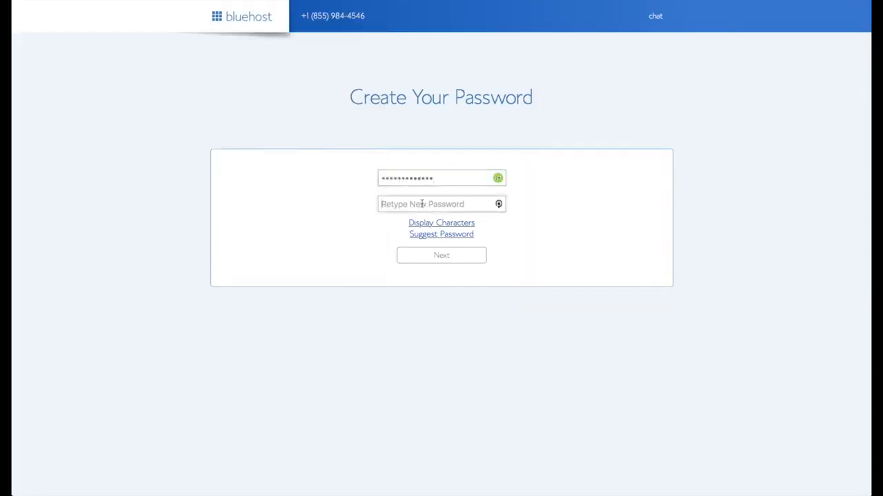
key(super+v)
click(308, 253)
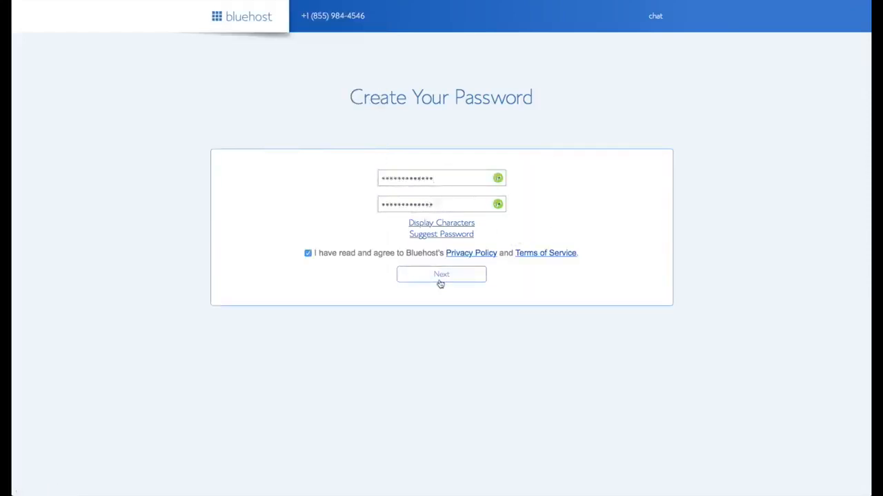
click(442, 276)
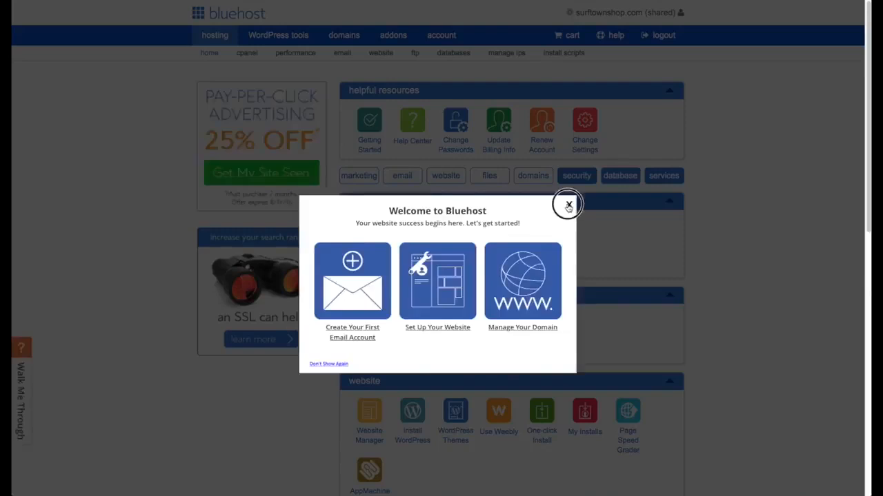
- Close the welcome popup and start a WordPress install from the Marketplace
click(568, 204)
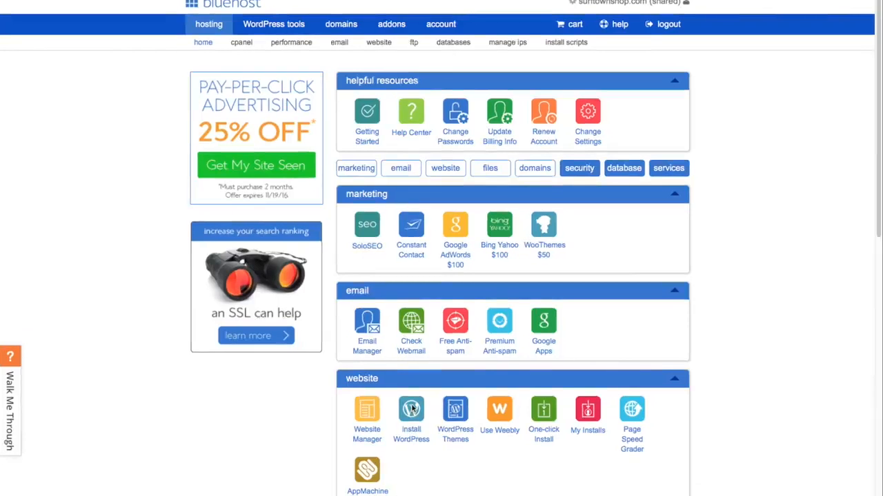
click(411, 408)
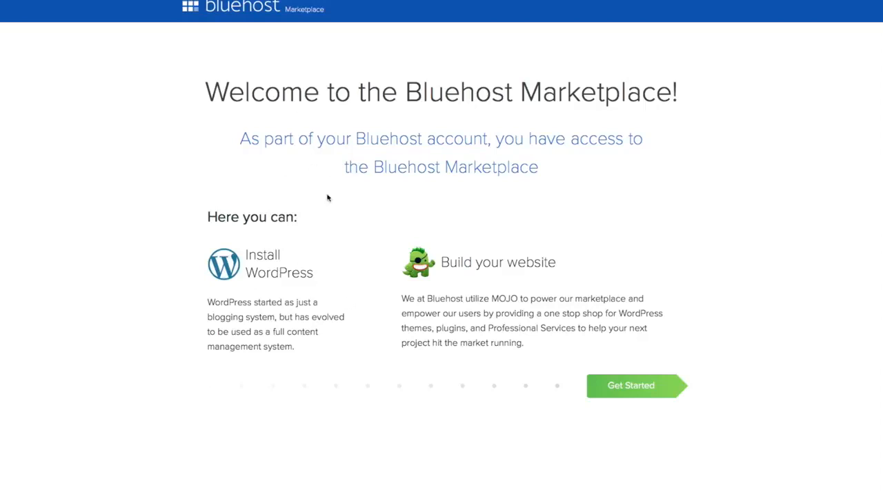
click(634, 386)
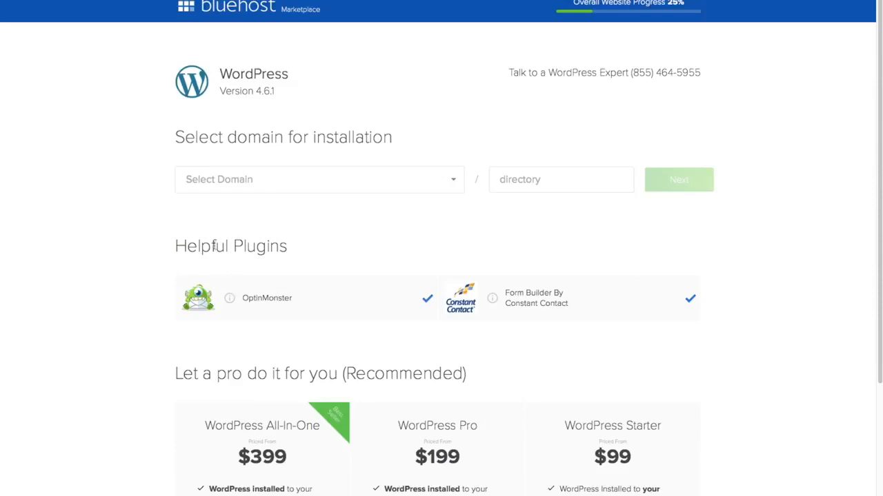
click(428, 299)
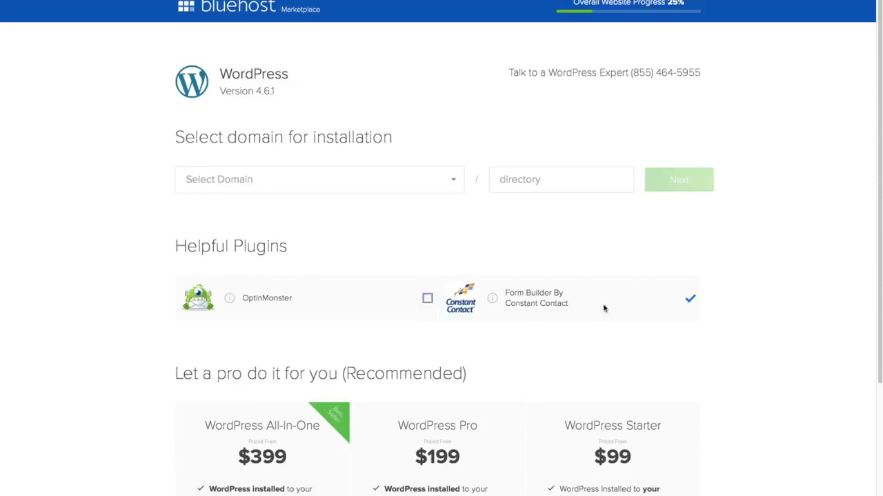
click(690, 299)
click(455, 182)
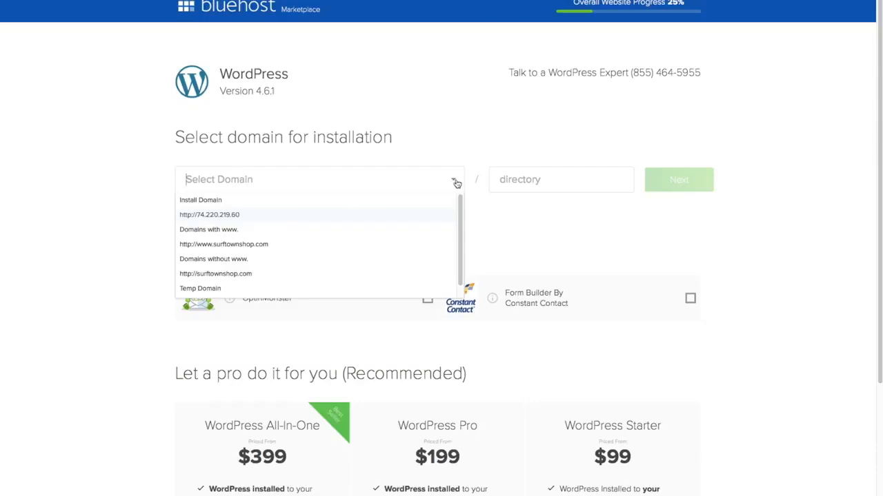
click(280, 256)
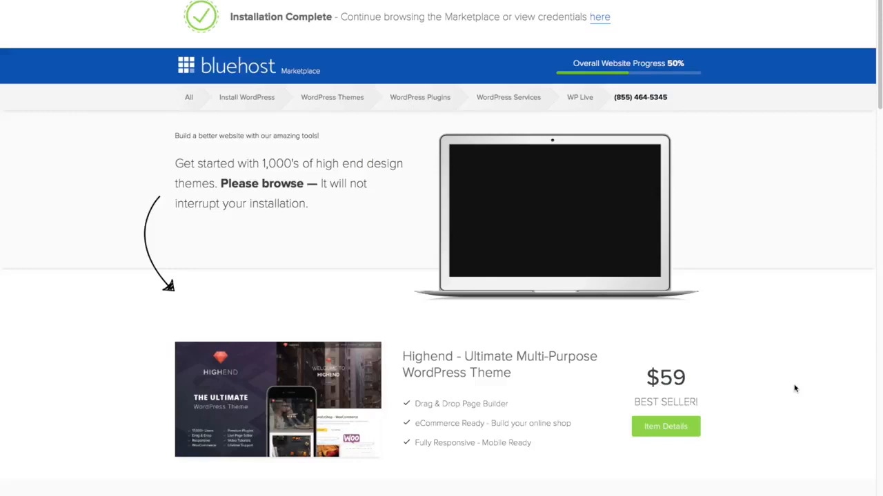
- Open the new installation's credentials and go on to the /wp-admin login page
scroll(791, 382, down, 5)
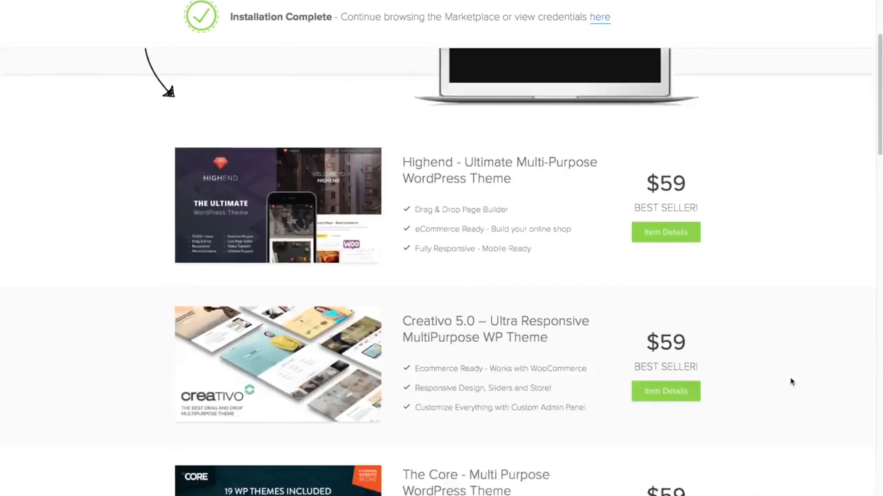
scroll(790, 382, down, 1)
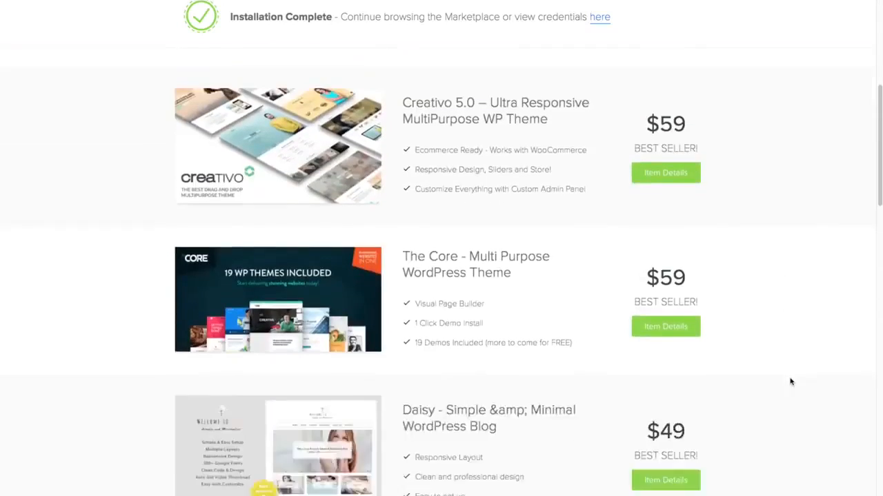
scroll(791, 382, up, 5)
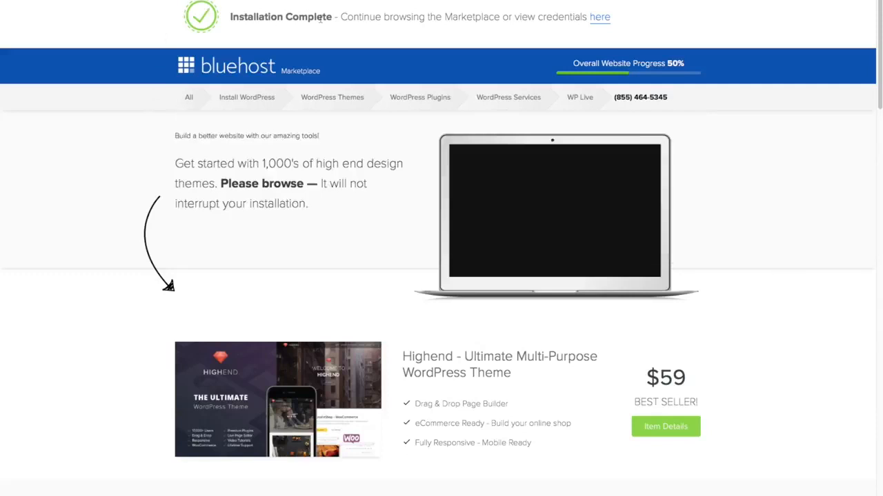
click(600, 19)
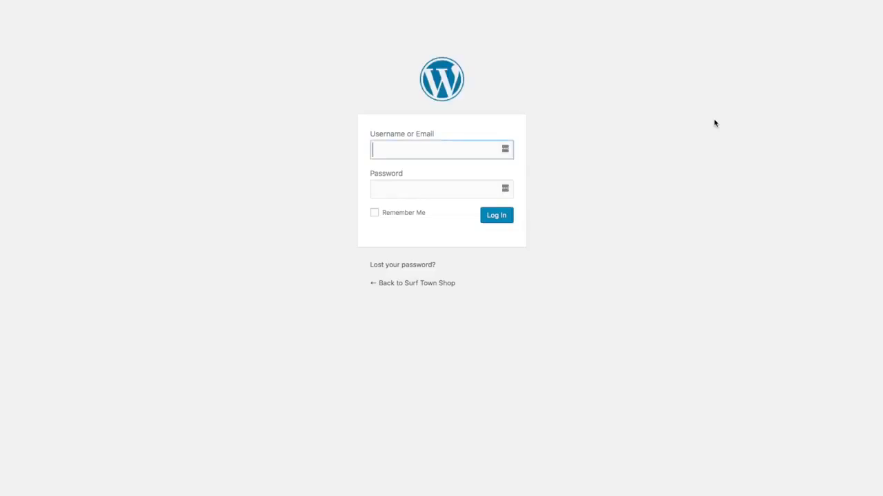
- Sign in to the Surf Town Shop WordPress admin with the site's username and password
text(timsurftown)
key(Tab)
text(************)
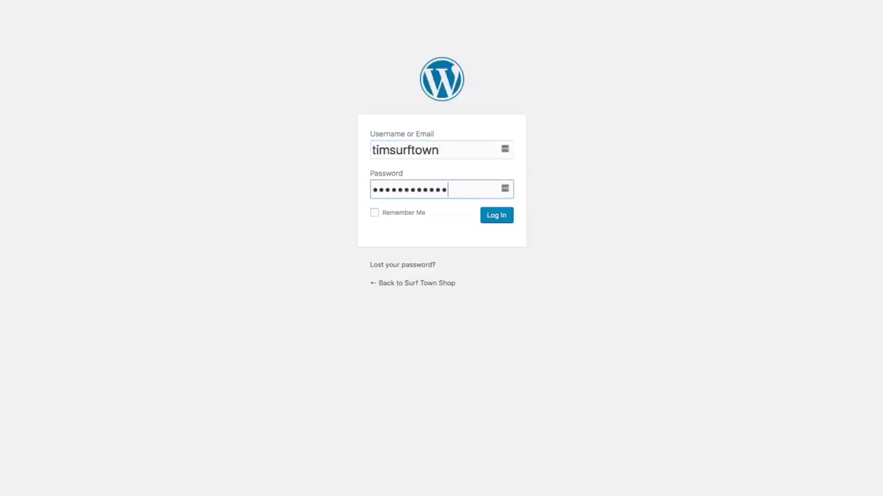
click(505, 221)
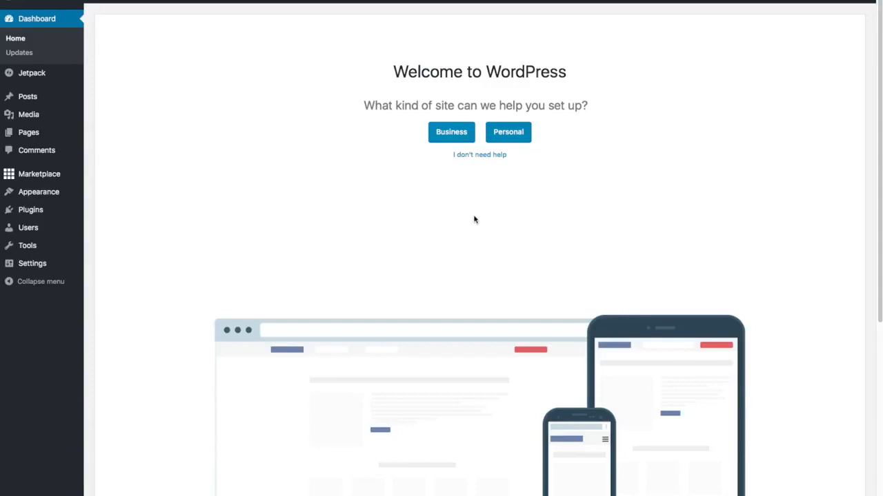
- Skip the guided setup, close the WP Live banner, and go to Plugins > Installed Plugins
click(482, 158)
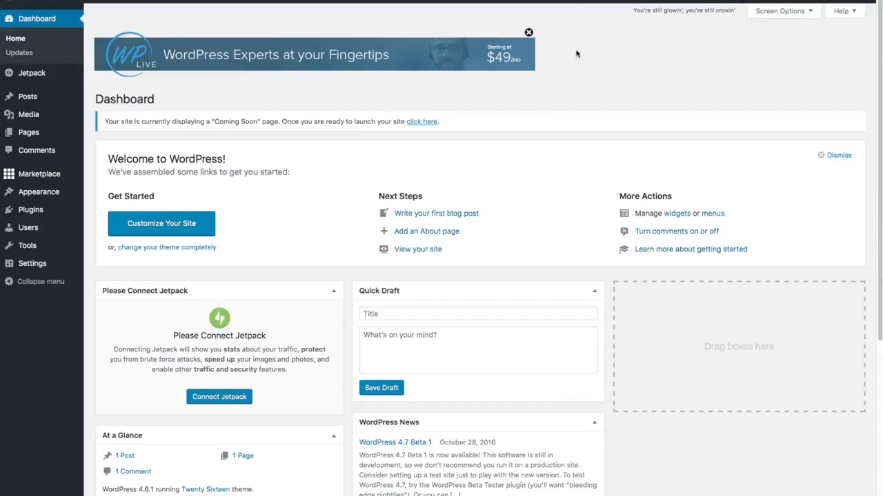
click(528, 32)
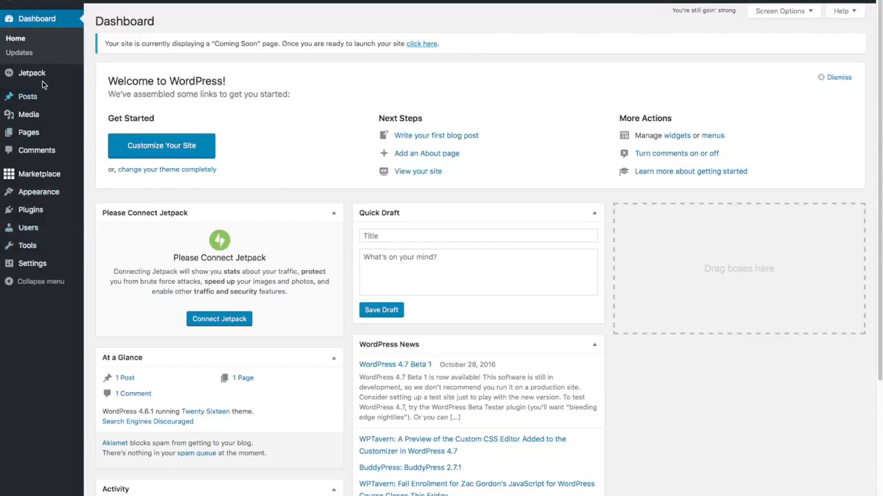
mouse_move(24, 182)
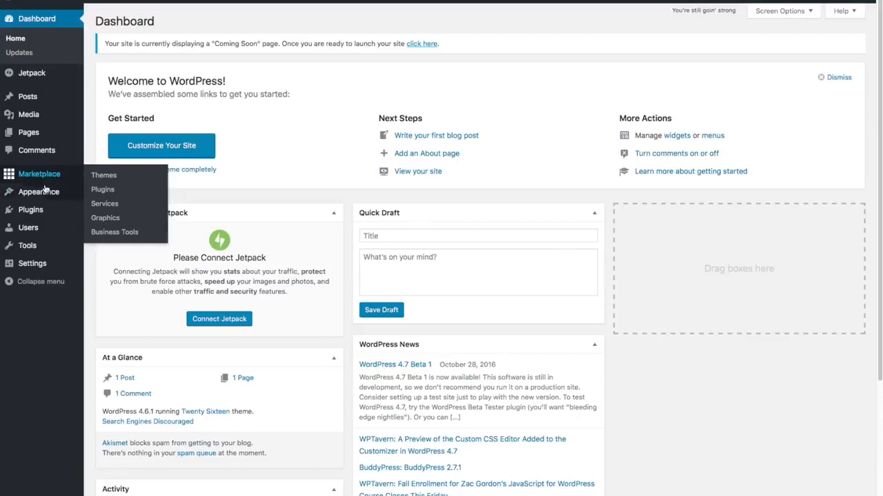
mouse_move(54, 208)
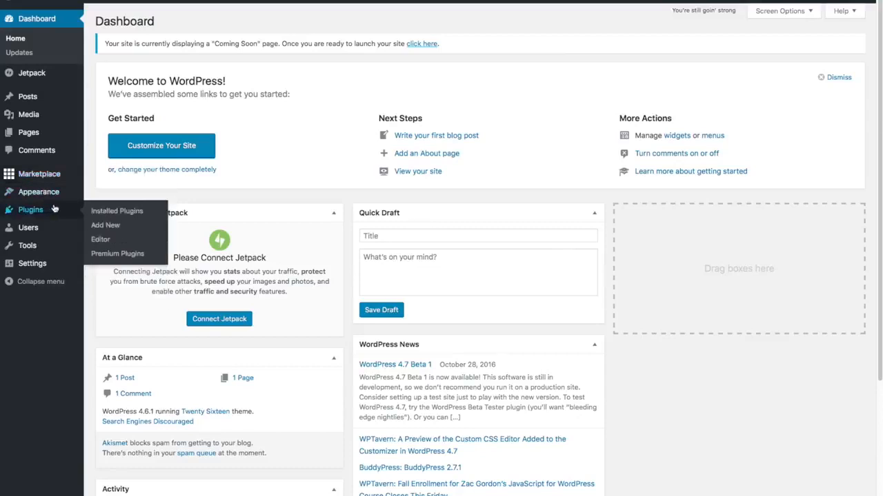
click(105, 211)
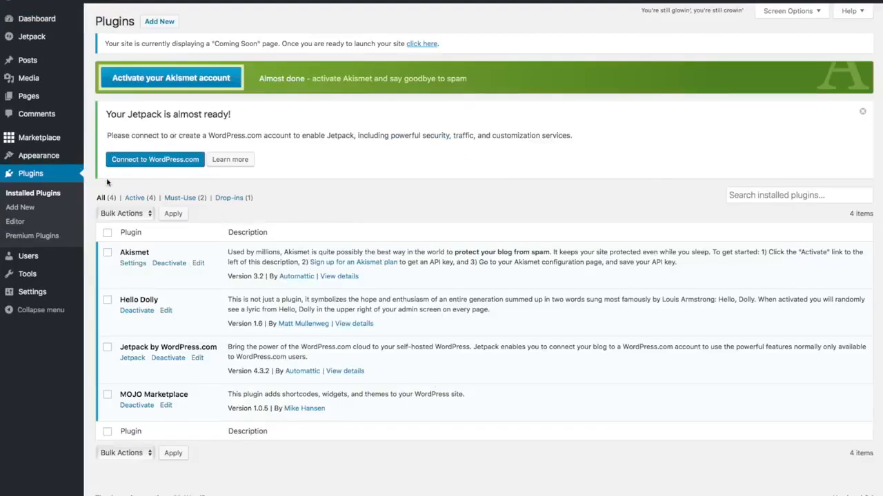
- Tick Hello Dolly and MOJO Marketplace in the installed plugins list
click(127, 298)
click(108, 397)
click(107, 395)
- Bulk-deactivate the selected Hello Dolly and MOJO Marketplace plugins
click(141, 215)
click(141, 235)
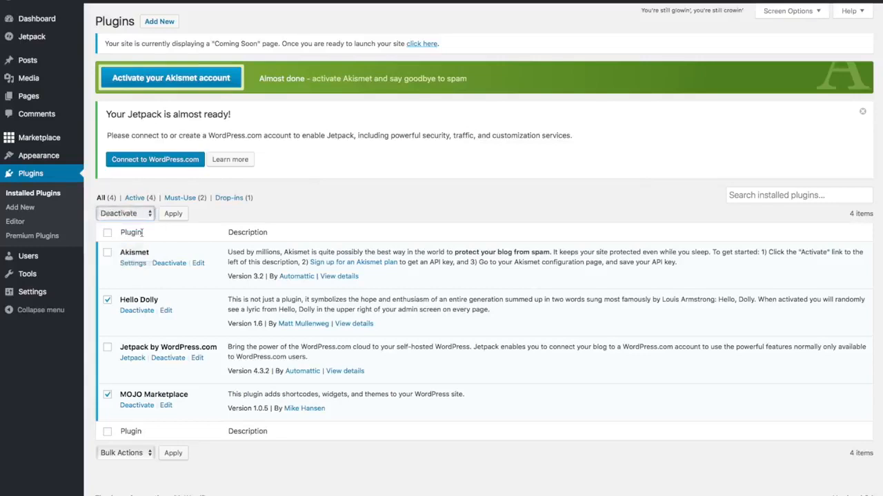
click(182, 213)
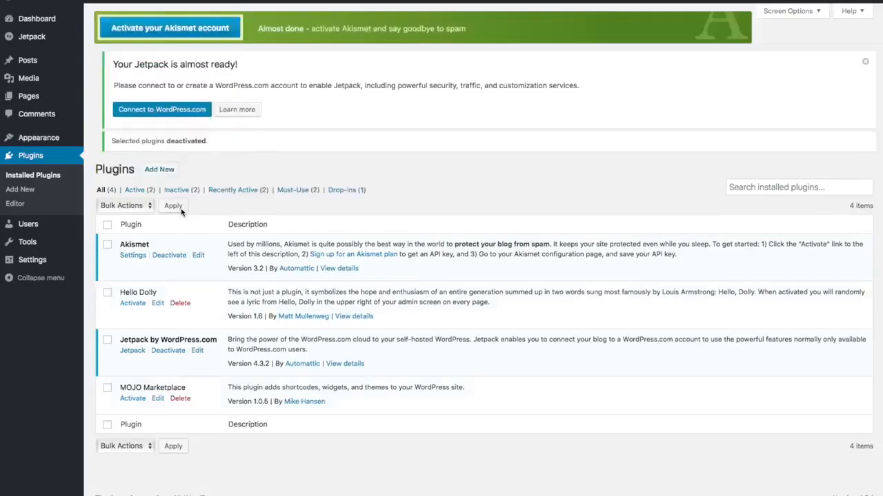
- Re-select both plugins and bulk-delete them, confirming removal of their data
click(106, 306)
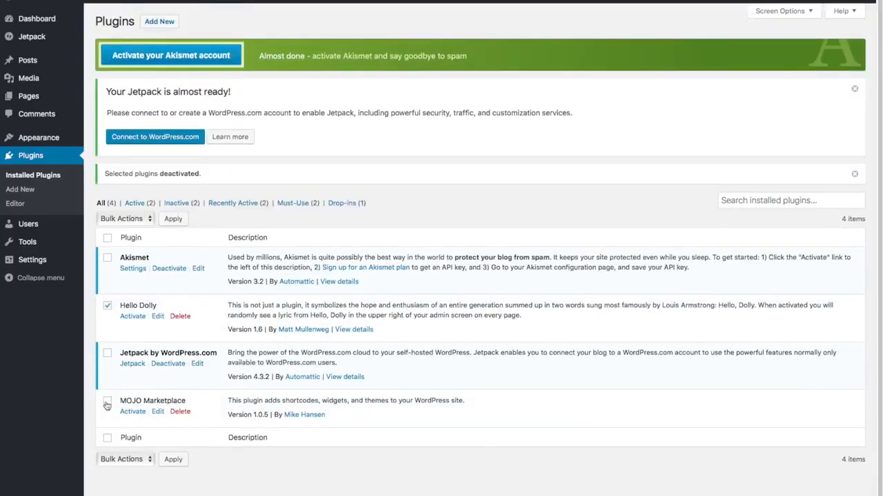
click(107, 404)
click(146, 219)
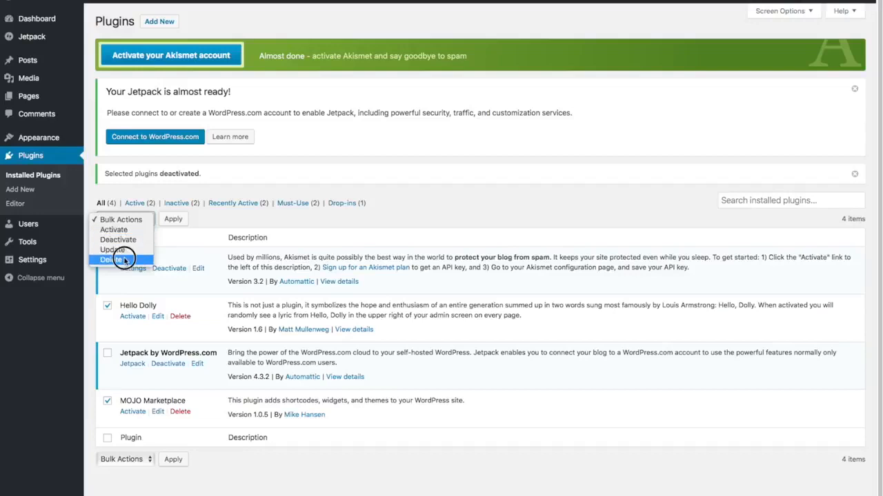
click(119, 260)
click(174, 219)
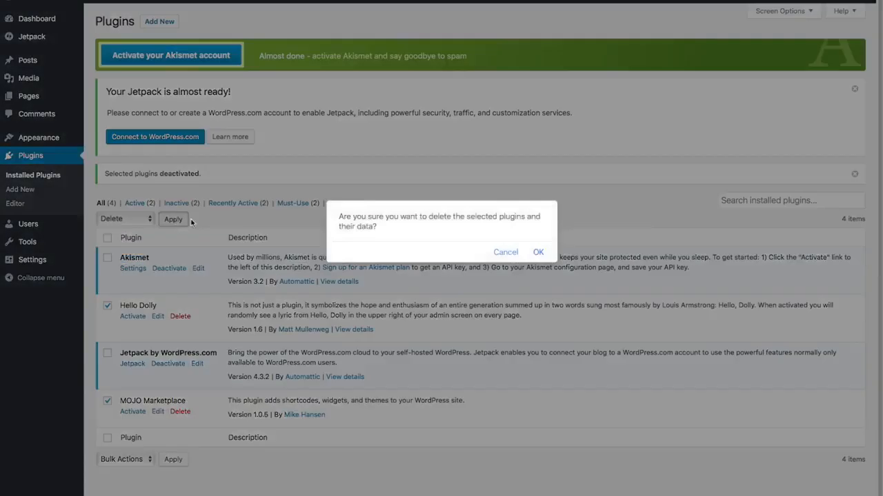
click(537, 252)
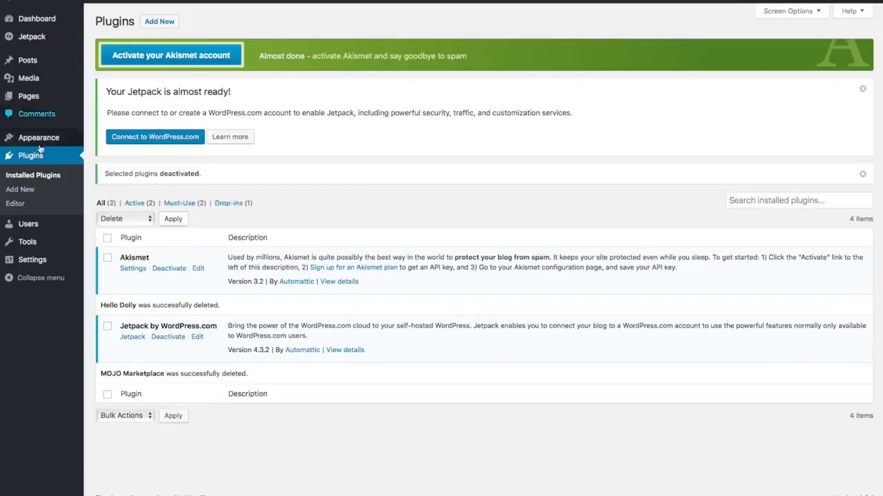
- Replace the tagline with 'Best Surfboard Shop in Surf Town' in General Settings and save
mouse_move(34, 262)
click(33, 261)
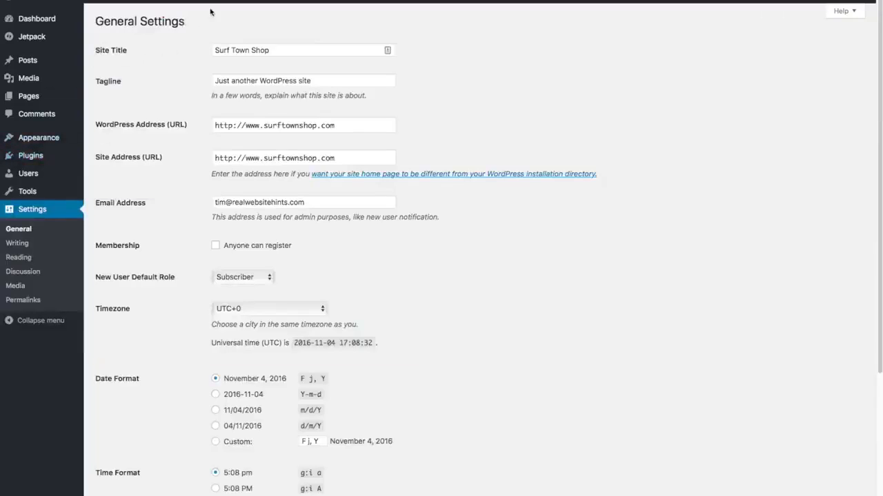
click(326, 80)
triple_click(326, 80)
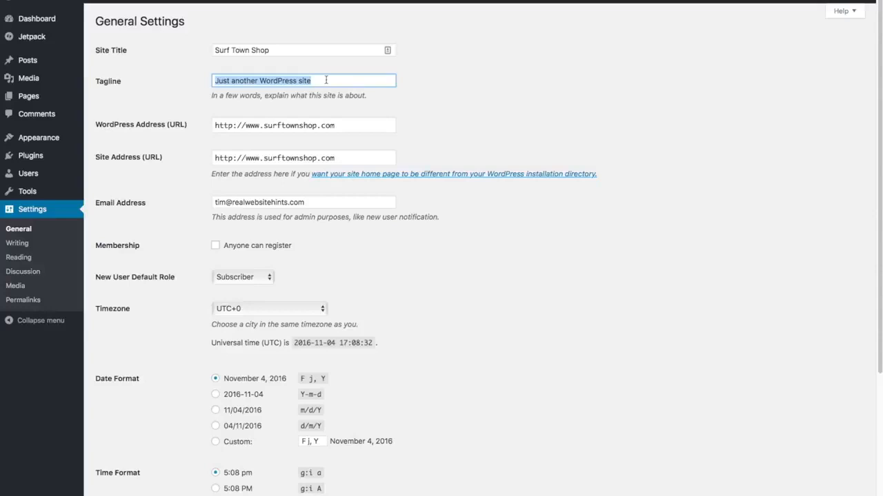
key(BackSpace)
text(Best Surfboar)
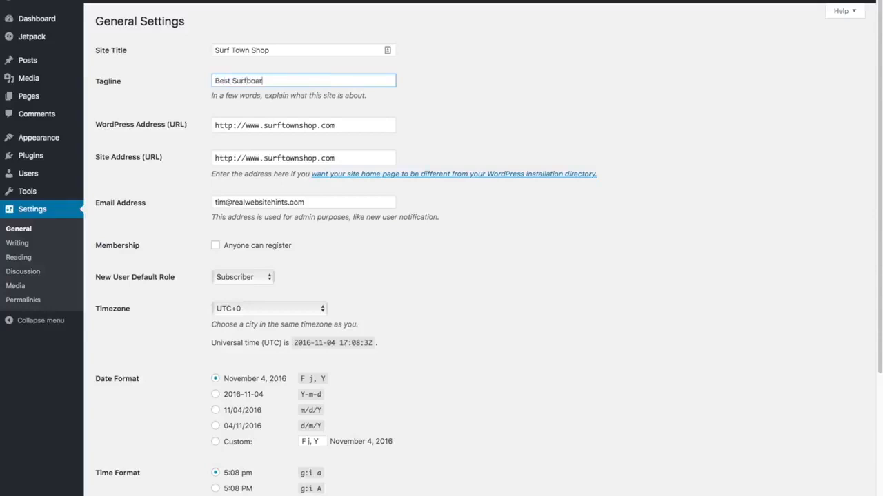
text(d Shop in Surf Town)
scroll(446, 144, down, 5)
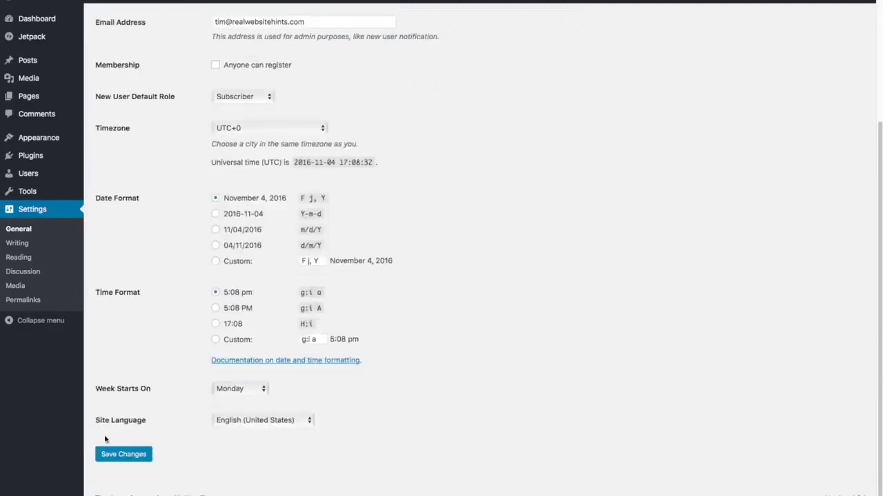
click(125, 459)
- Switch the permalink structure to Post name (/%postname%/) and save the change
click(22, 301)
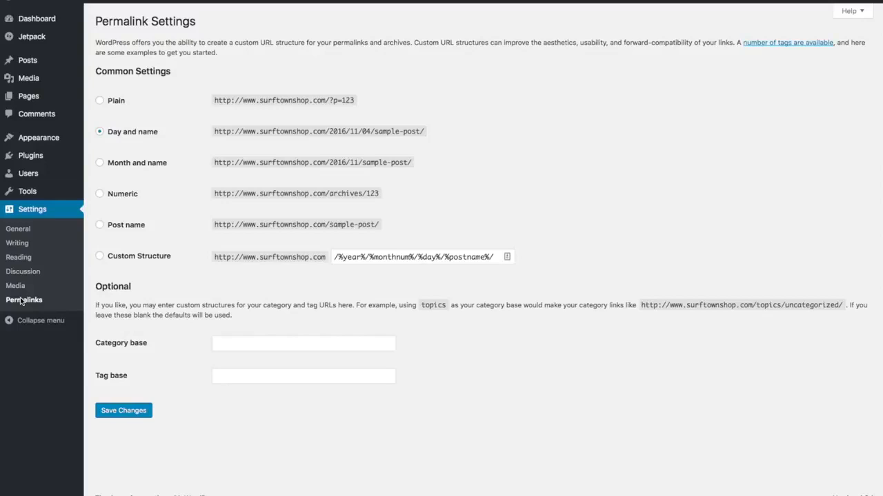
click(100, 226)
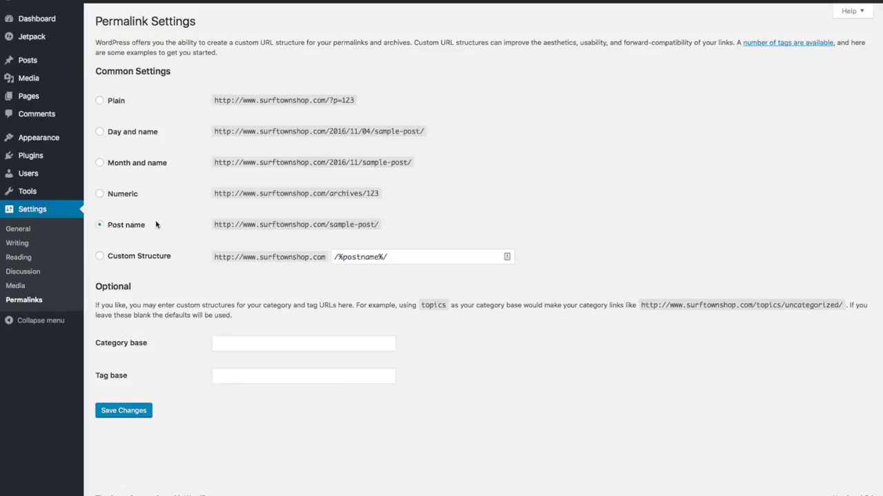
click(135, 418)
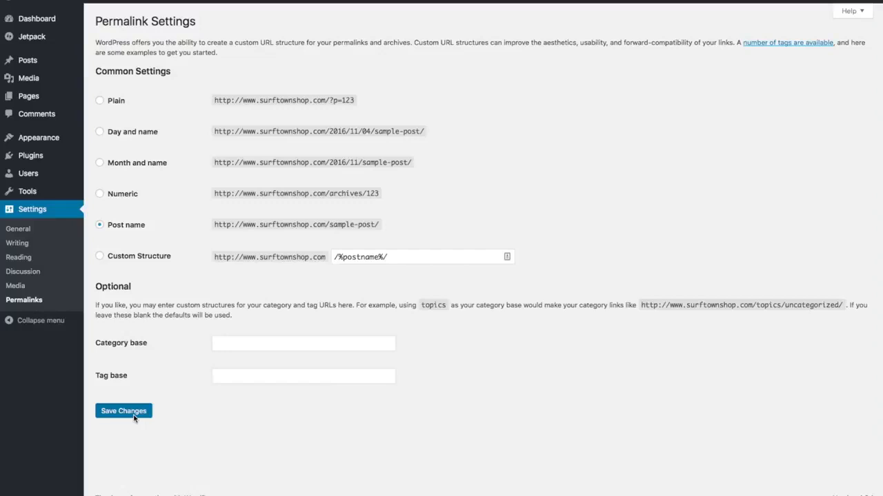